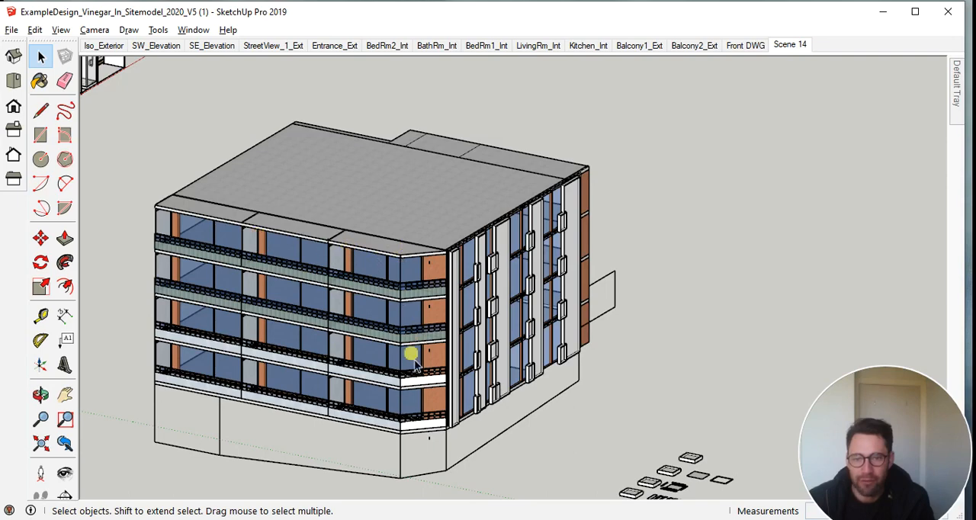
# Examine the apartment building's balcony facade, chamfered corner and the projecting window boxes on its side facade
pyautogui.moveTo(536, 446); pyautogui.dragTo(467, 276, button='middle')
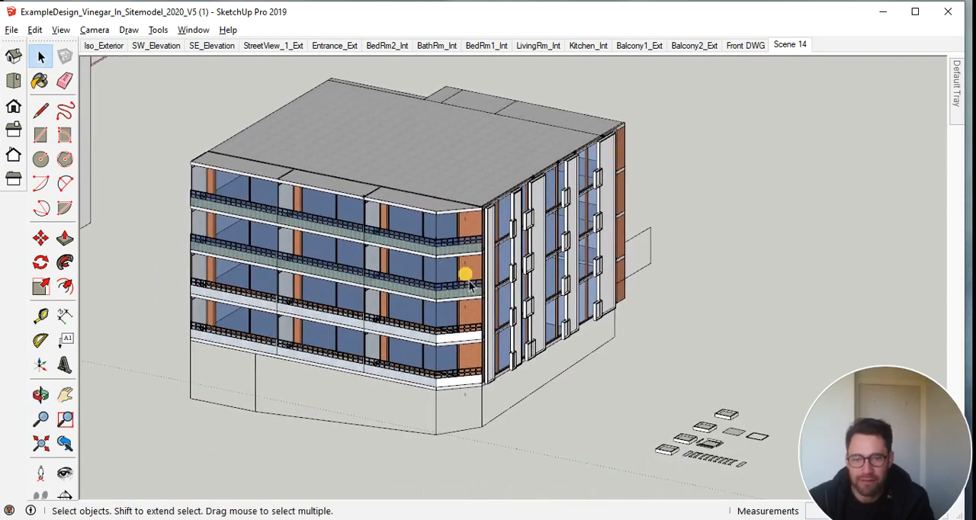
pyautogui.moveTo(502, 423); pyautogui.dragTo(493, 462, button='middle')
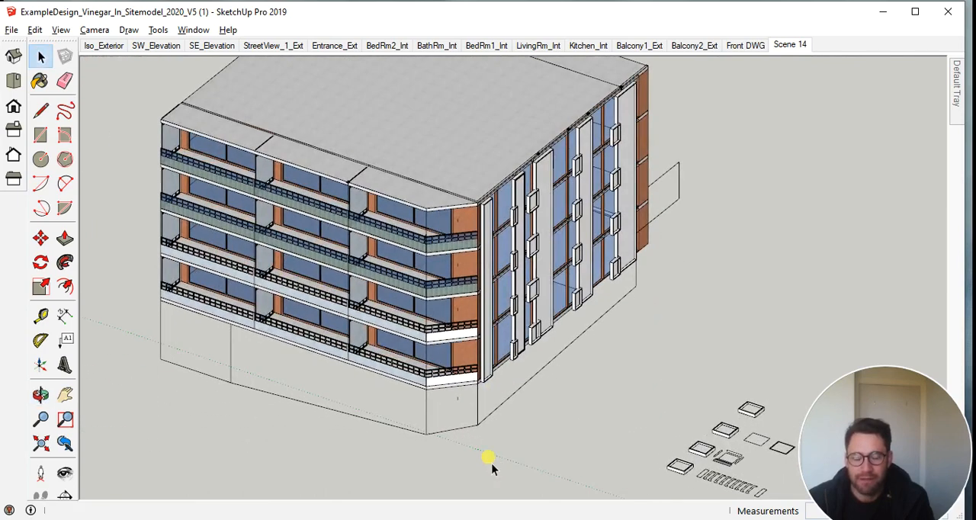
pyautogui.scroll(1, 513, 229)
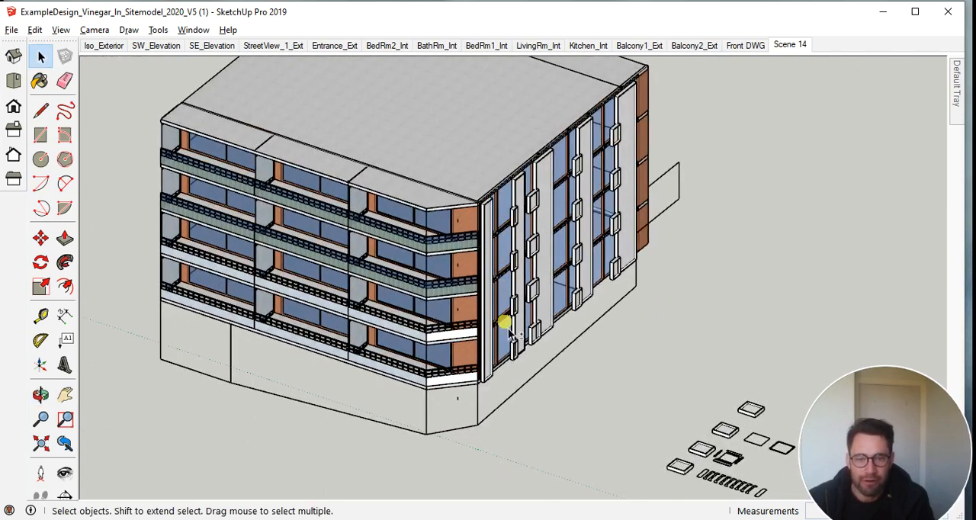
pyautogui.scroll(-2, 502, 324)
pyautogui.moveTo(509, 427); pyautogui.dragTo(507, 368, button='middle')
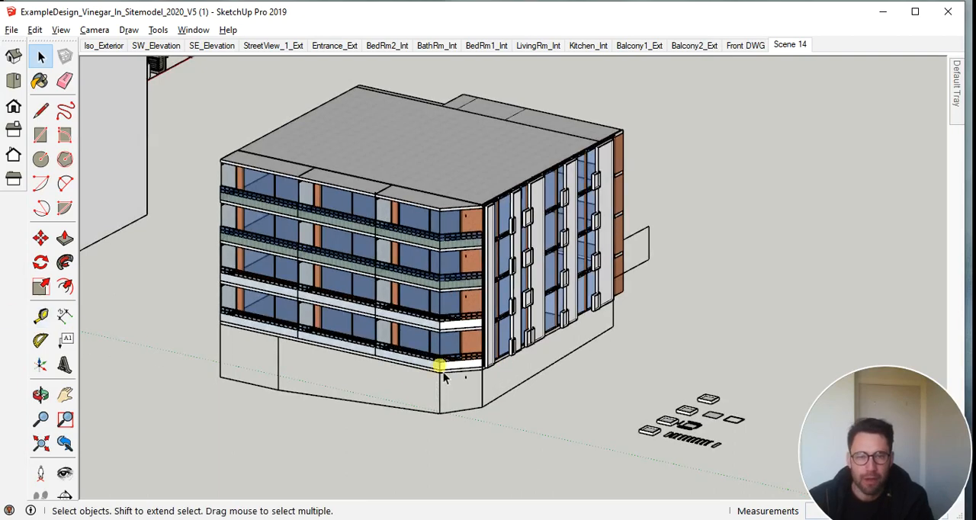
pyautogui.moveTo(342, 338); pyautogui.dragTo(481, 412, button='middle')
pyautogui.scroll(3, 479, 400)
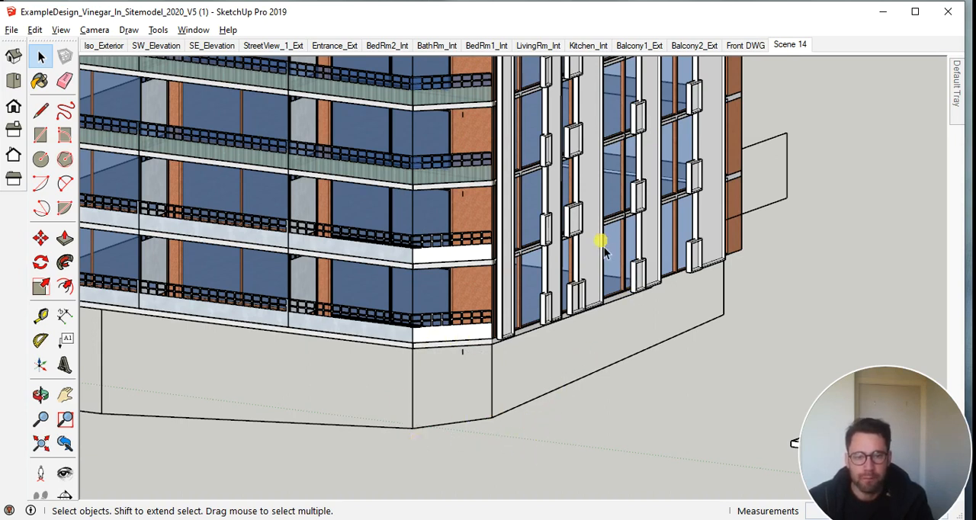
pyautogui.scroll(-2, 604, 251)
pyautogui.scroll(-1, 604, 248)
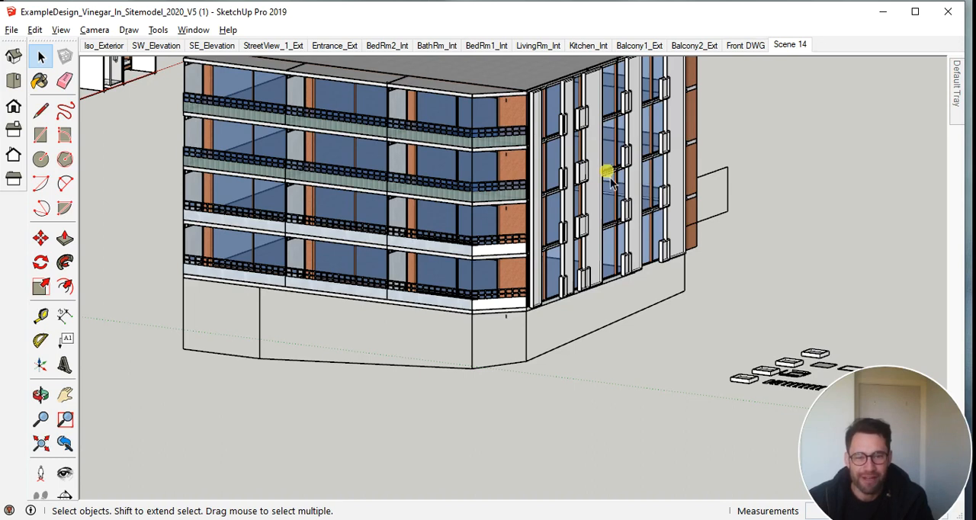
pyautogui.moveTo(608, 175); pyautogui.dragTo(597, 194, button='middle')
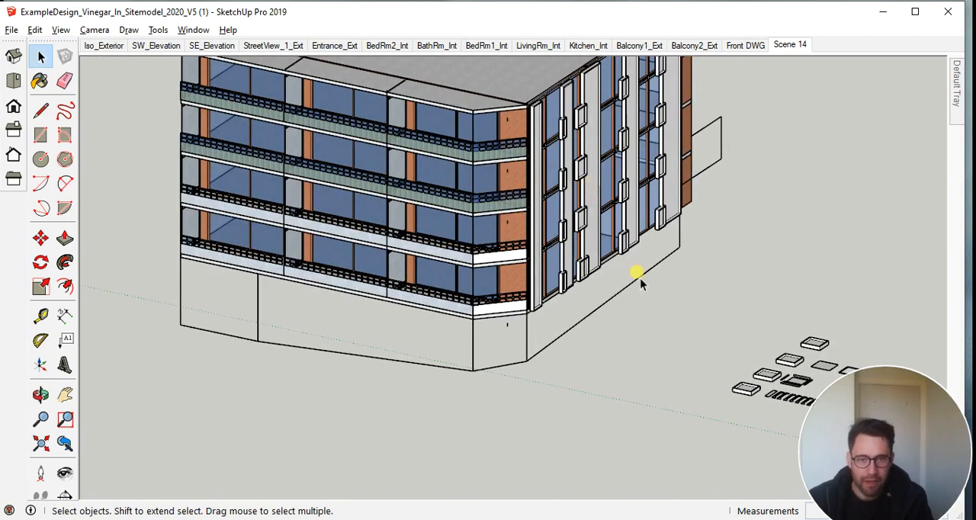
# Look over the flat white slabs, balustrade strips and unfolded elevations laid out beside the building
pyautogui.moveTo(693, 263); pyautogui.dragTo(660, 507, button='middle')
pyautogui.moveTo(806, 312)
pyautogui.mouseDown(button='middle')
pyautogui.moveTo(396, 259)
pyautogui.moveTo(510, 257)
pyautogui.moveTo(551, 350)
pyautogui.mouseUp(button='middle')
pyautogui.scroll(-5, 556, 351)
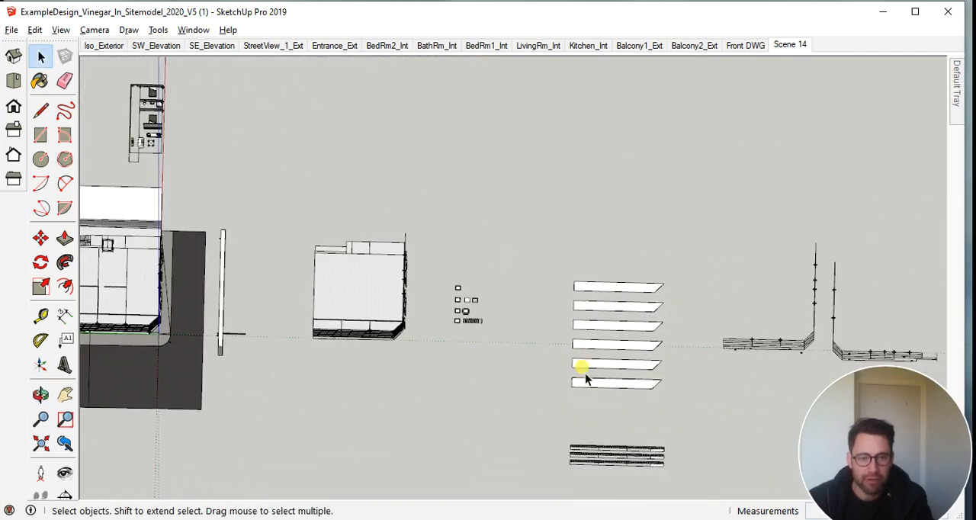
pyautogui.scroll(3, 630, 434)
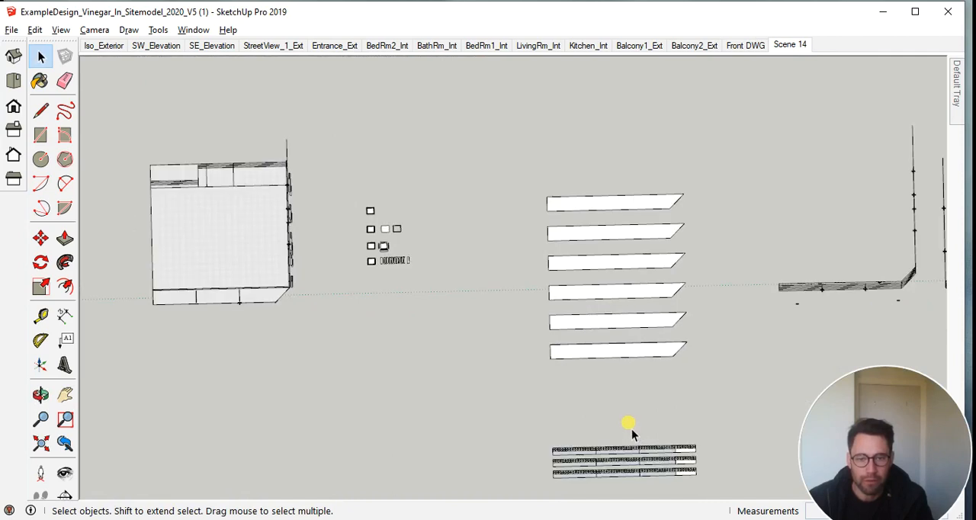
pyautogui.moveTo(635, 427); pyautogui.dragTo(599, 298, button='middle')
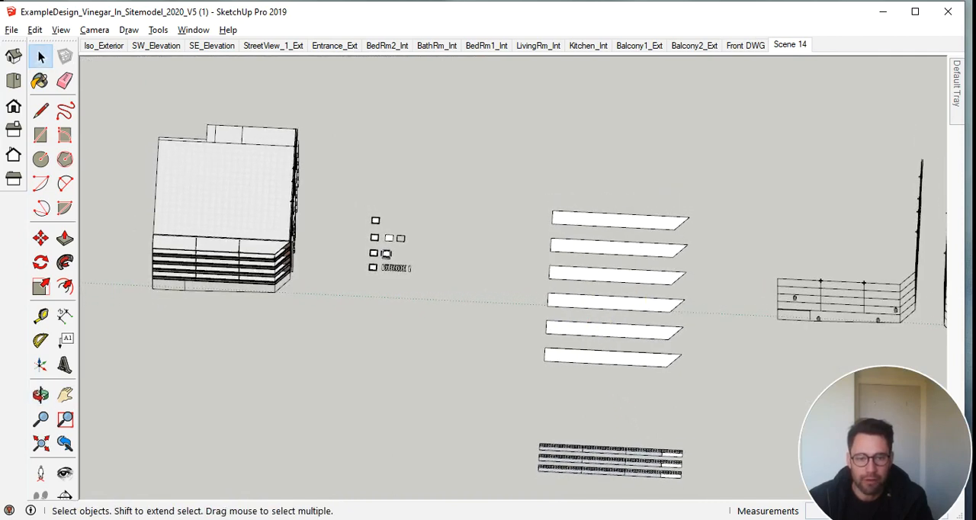
pyautogui.scroll(4, 687, 457)
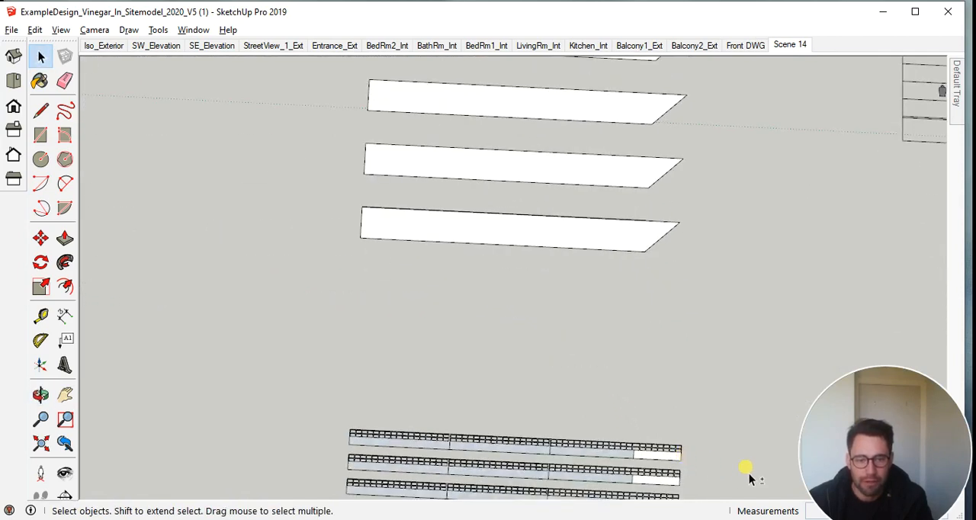
pyautogui.moveTo(745, 468); pyautogui.dragTo(738, 370, button='middle')
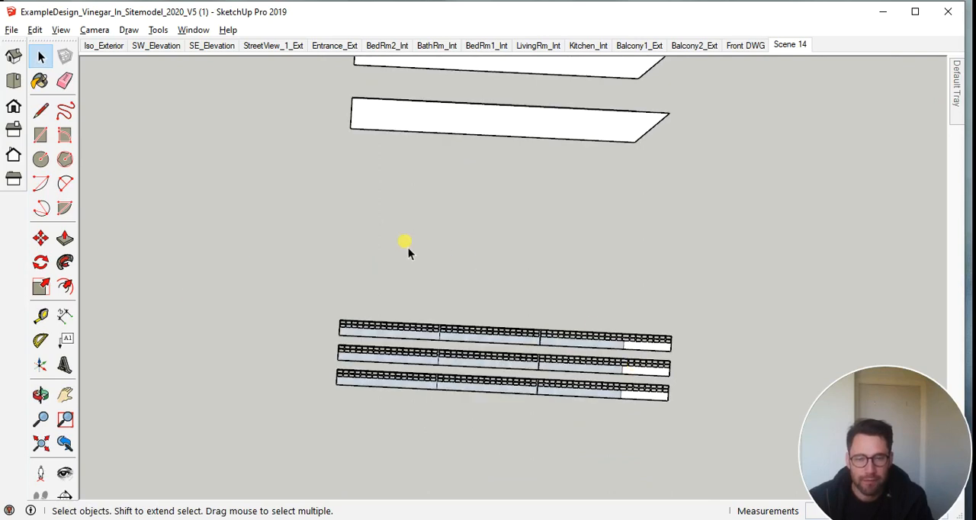
pyautogui.scroll(-5, 353, 195)
pyautogui.moveTo(348, 196); pyautogui.dragTo(458, 305, button='middle')
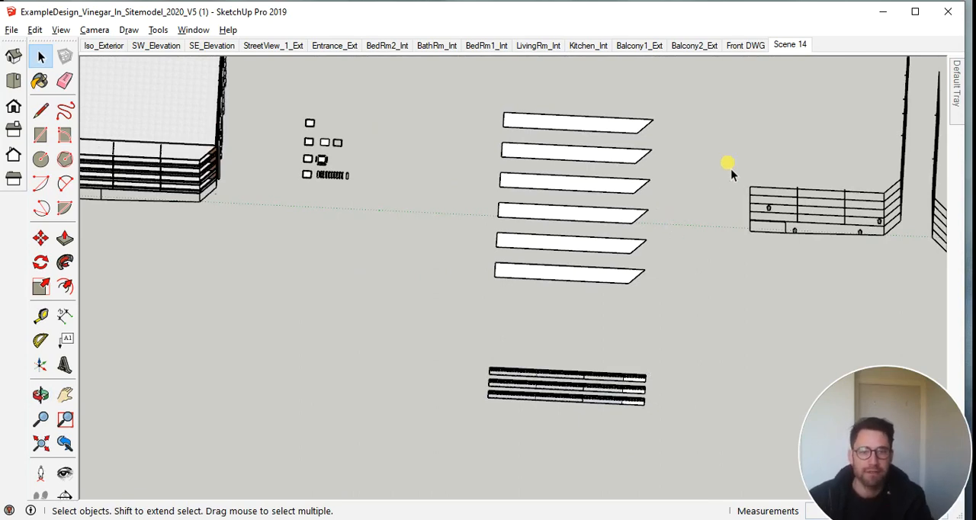
pyautogui.scroll(2, 727, 165)
pyautogui.moveTo(672, 131); pyautogui.dragTo(828, 244, button='middle')
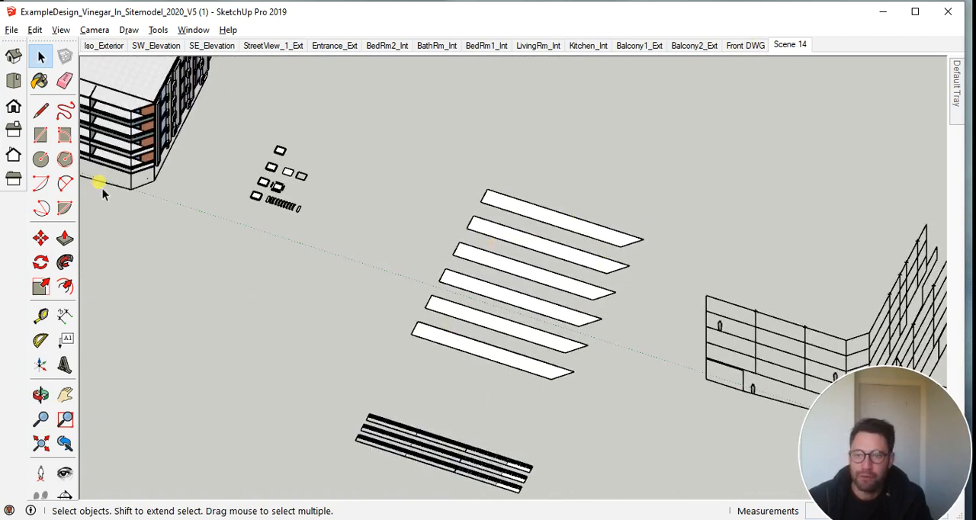
# Compare the building's corner balconies with the three flattened balustrade strips laid out on the ground
pyautogui.scroll(5, 116, 162)
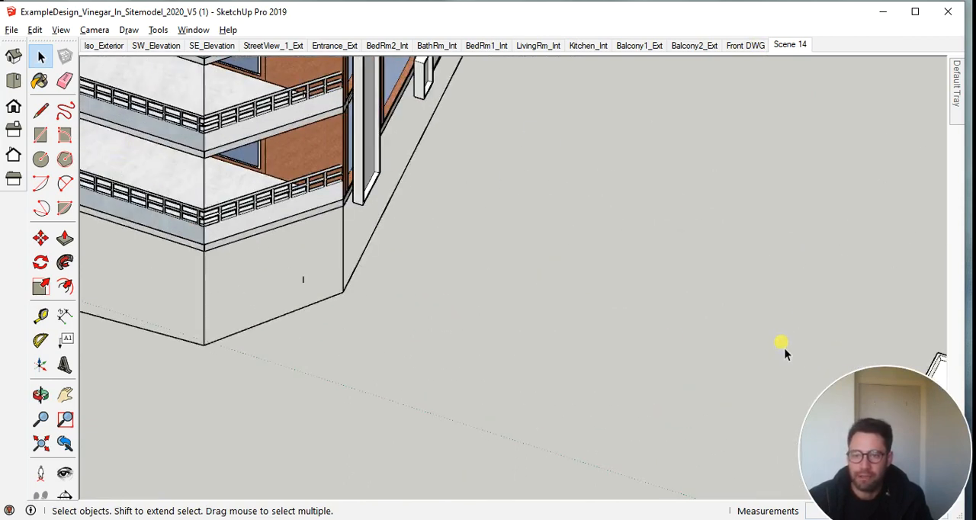
pyautogui.scroll(-5, 784, 316)
pyautogui.keyDown('shift'); pyautogui.moveTo(784, 316); pyautogui.dragTo(474, 193, button='middle'); pyautogui.keyUp('shift')
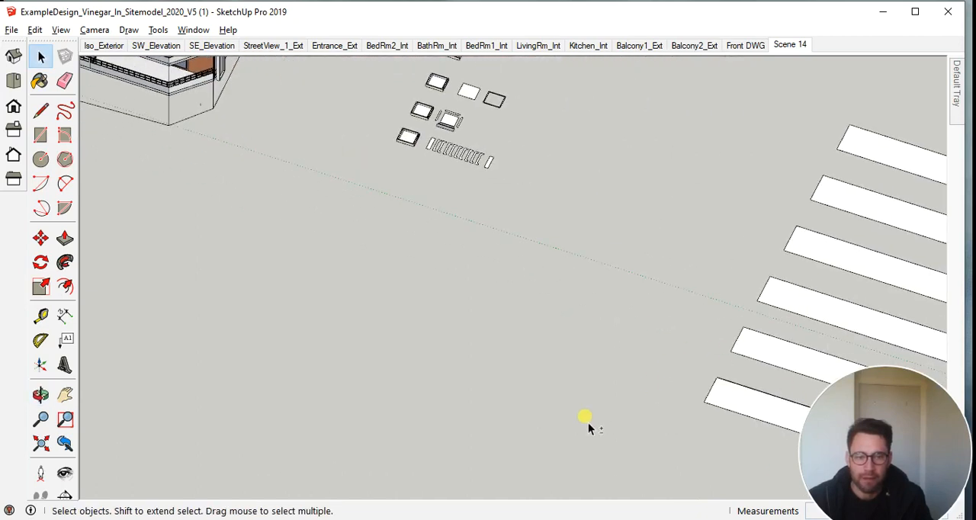
pyautogui.keyDown('shift'); pyautogui.moveTo(588, 425); pyautogui.dragTo(464, 144, button='middle'); pyautogui.keyUp('shift')
pyautogui.scroll(3, 763, 414)
pyautogui.scroll(2, 792, 355)
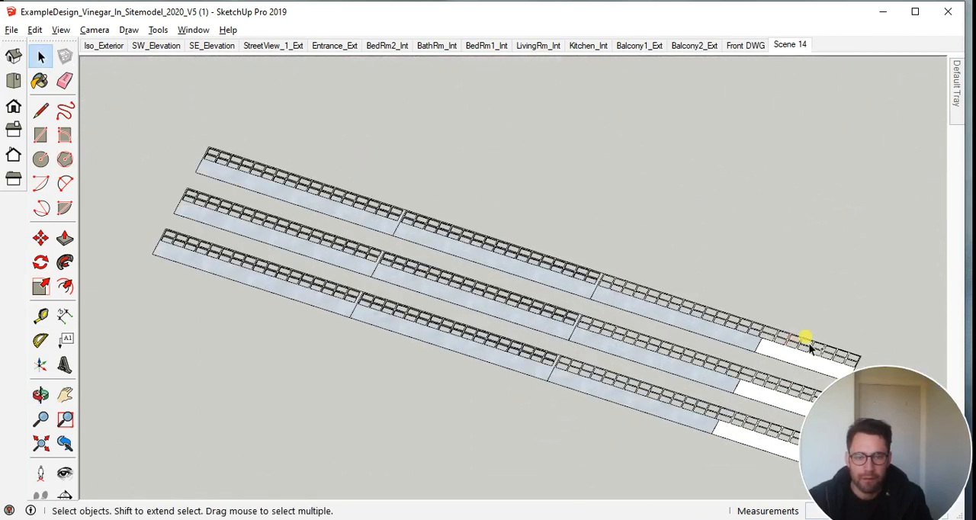
pyautogui.moveTo(806, 342); pyautogui.dragTo(737, 289, button='middle')
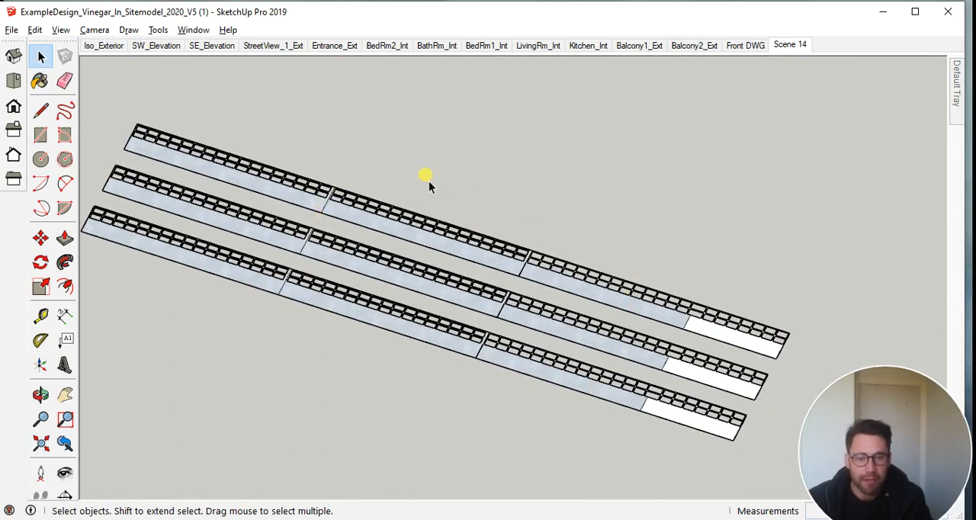
pyautogui.scroll(-9, 387, 189)
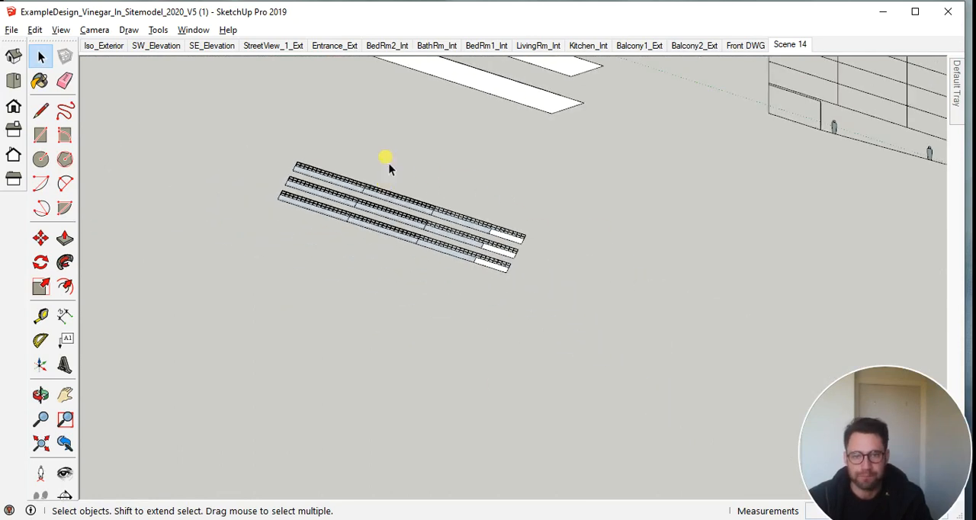
pyautogui.keyDown('shift'); pyautogui.moveTo(389, 163); pyautogui.dragTo(468, 371, button='middle'); pyautogui.keyUp('shift')
# Compare the separate window-box parts on the ground with the window boxes on the building's side facade
pyautogui.scroll(1, 399, 152)
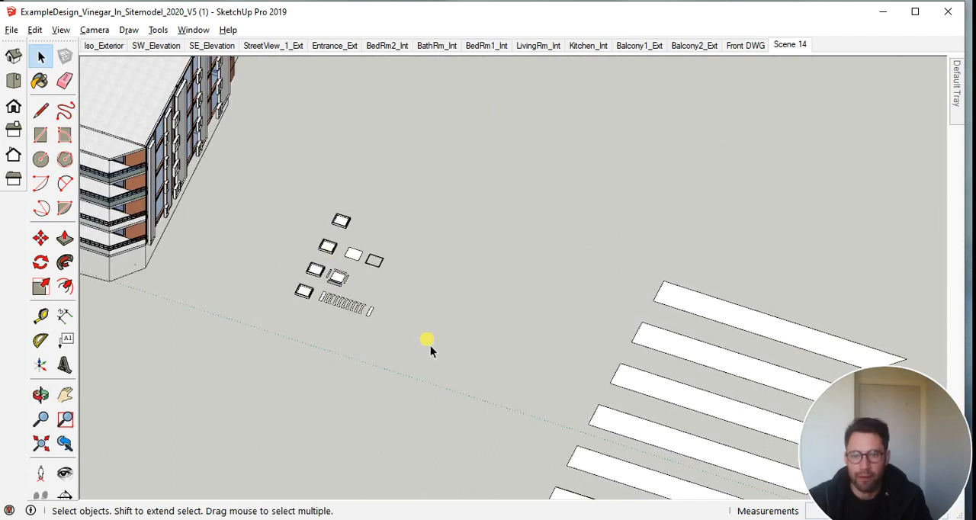
pyautogui.scroll(2, 301, 272)
pyautogui.scroll(2, 350, 305)
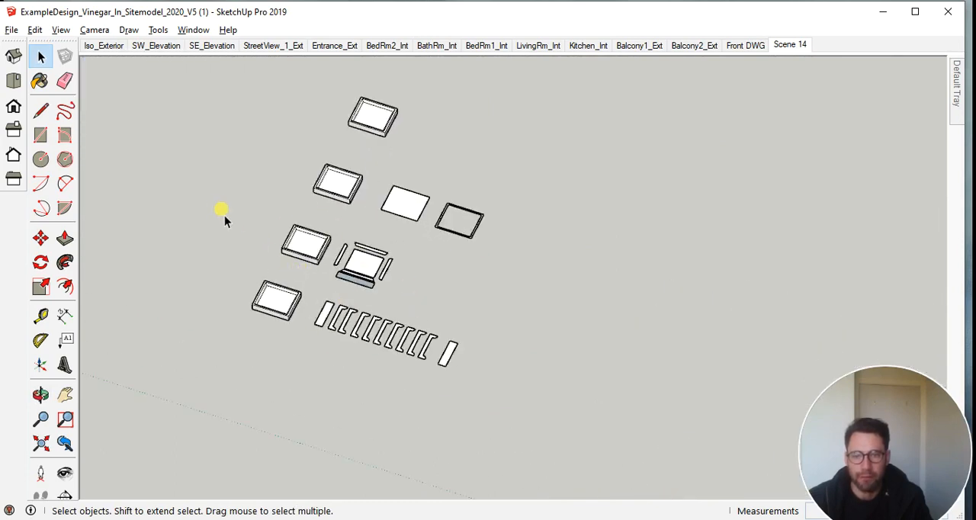
pyautogui.moveTo(222, 213); pyautogui.dragTo(250, 213, button='middle')
pyautogui.scroll(2, 244, 238)
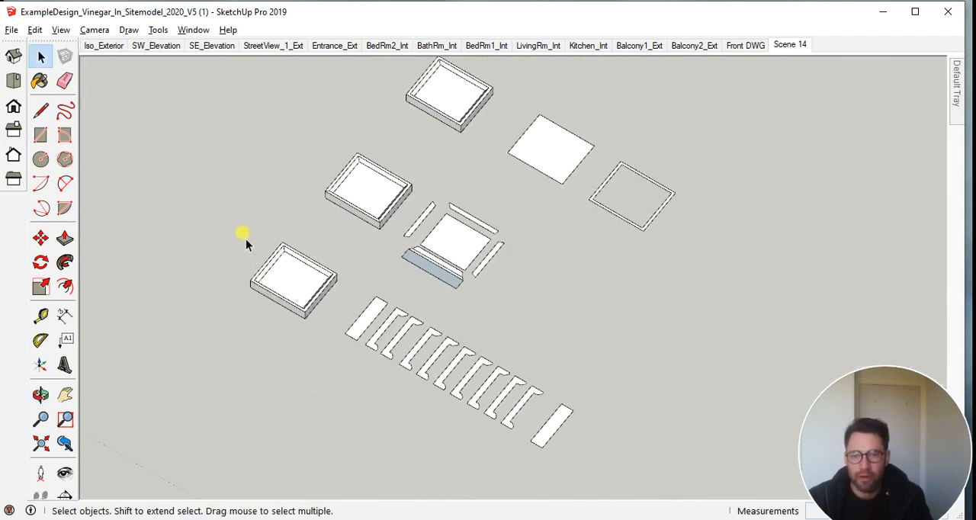
pyautogui.scroll(-4, 263, 203)
pyautogui.moveTo(218, 161); pyautogui.dragTo(445, 131, button='middle')
pyautogui.moveTo(533, 164); pyautogui.dragTo(493, 222, button='middle')
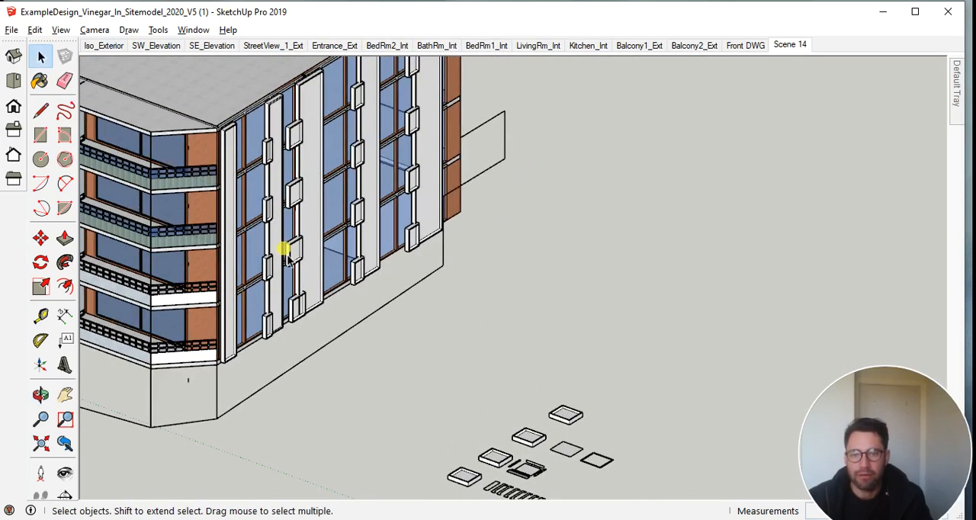
pyautogui.scroll(5, 288, 202)
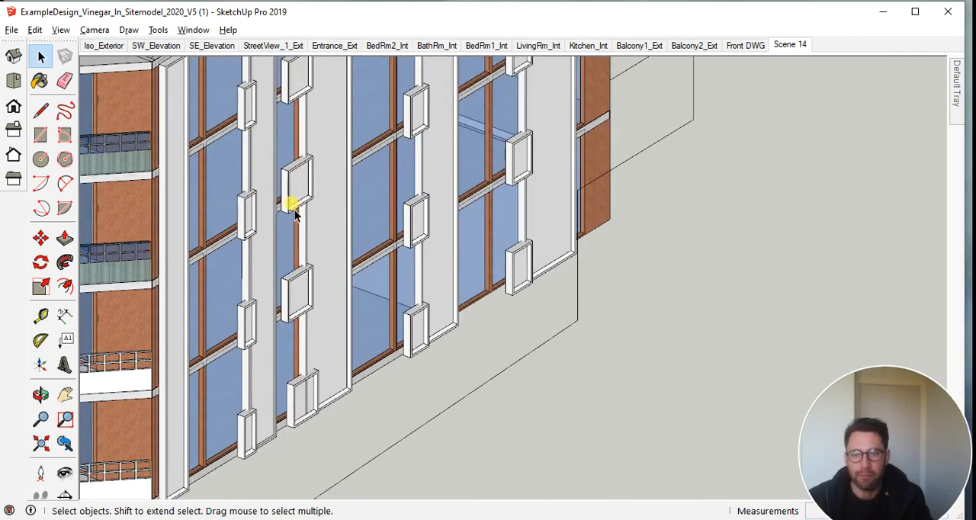
pyautogui.scroll(-6, 559, 458)
pyautogui.moveTo(558, 458); pyautogui.dragTo(462, 462, button='middle')
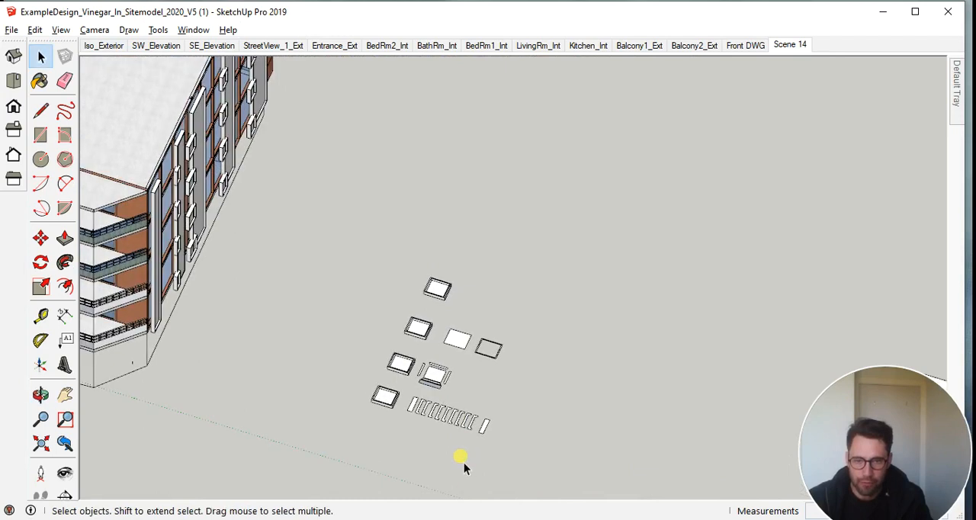
# Inspect the window box in the front row and its set of flat C-shaped profiles and end pieces
pyautogui.scroll(5, 456, 458)
pyautogui.scroll(2, 455, 453)
pyautogui.moveTo(405, 396); pyautogui.dragTo(419, 355, button='middle')
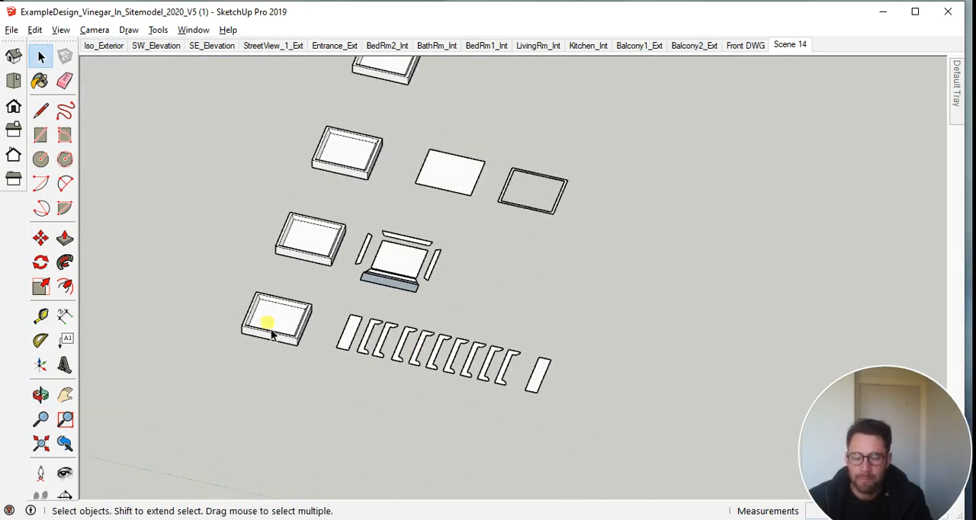
pyautogui.scroll(2, 275, 336)
pyautogui.moveTo(322, 331); pyautogui.dragTo(320, 347, button='middle')
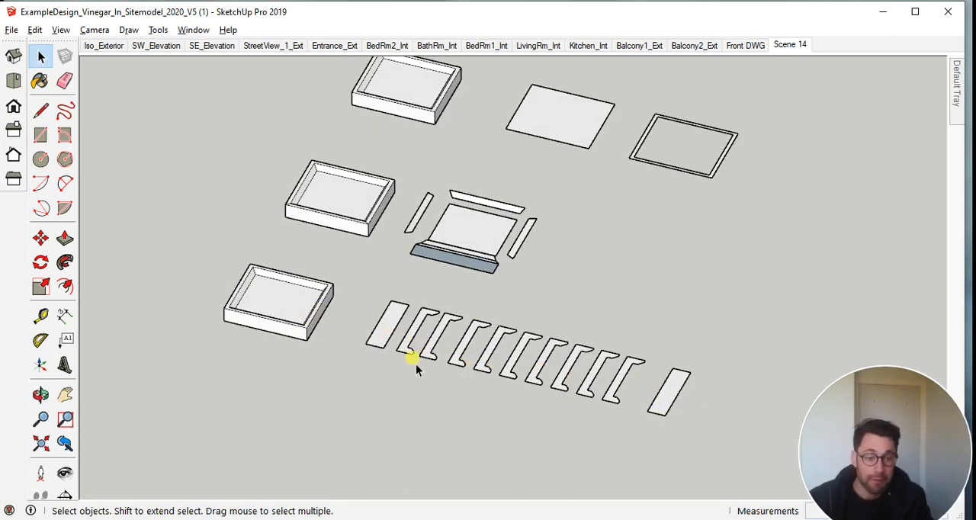
pyautogui.scroll(2, 267, 314)
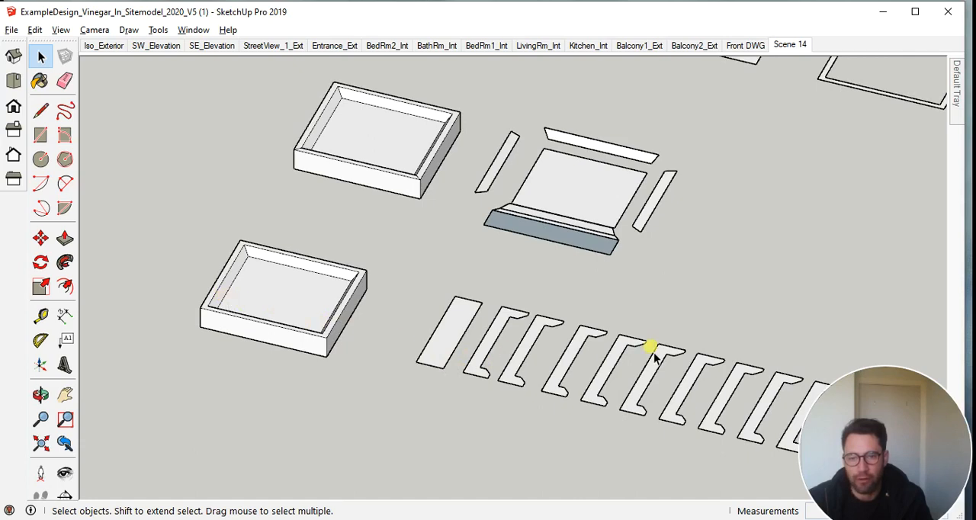
pyautogui.keyDown('shift'); pyautogui.moveTo(659, 326); pyautogui.dragTo(515, 309, button='middle'); pyautogui.keyUp('shift')
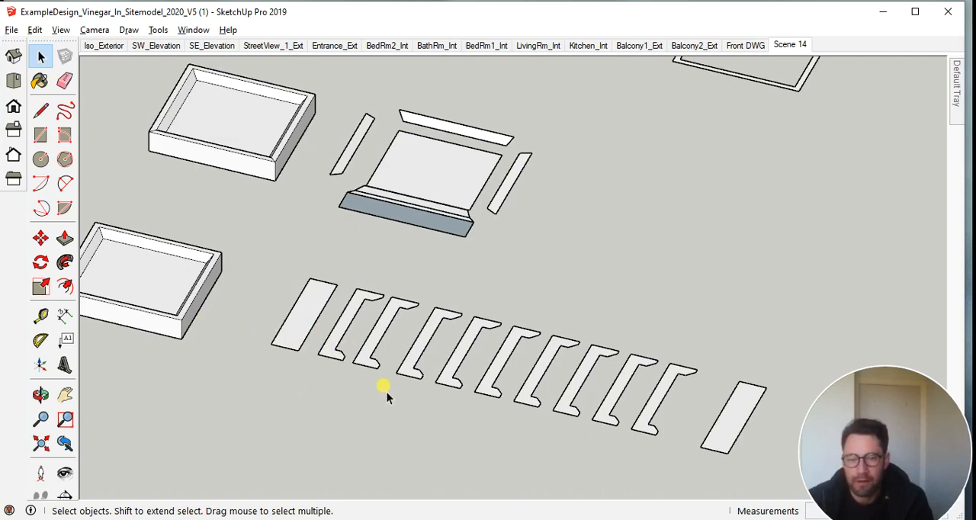
# Inspect the other window boxes with their unfolded side panels, flat back sheet and rectangular frame
pyautogui.scroll(-3, 589, 251)
pyautogui.moveTo(593, 246); pyautogui.dragTo(502, 300, button='middle')
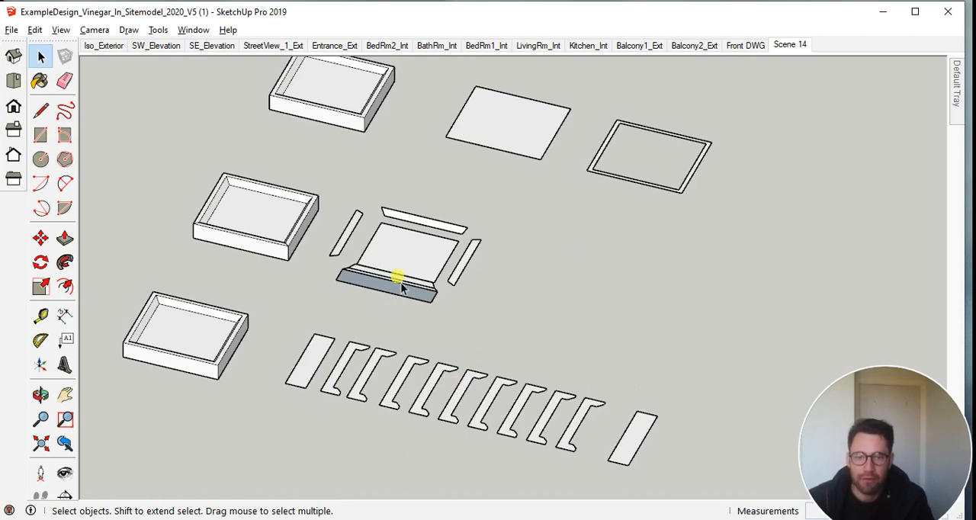
pyautogui.moveTo(514, 231); pyautogui.dragTo(527, 279, button='middle')
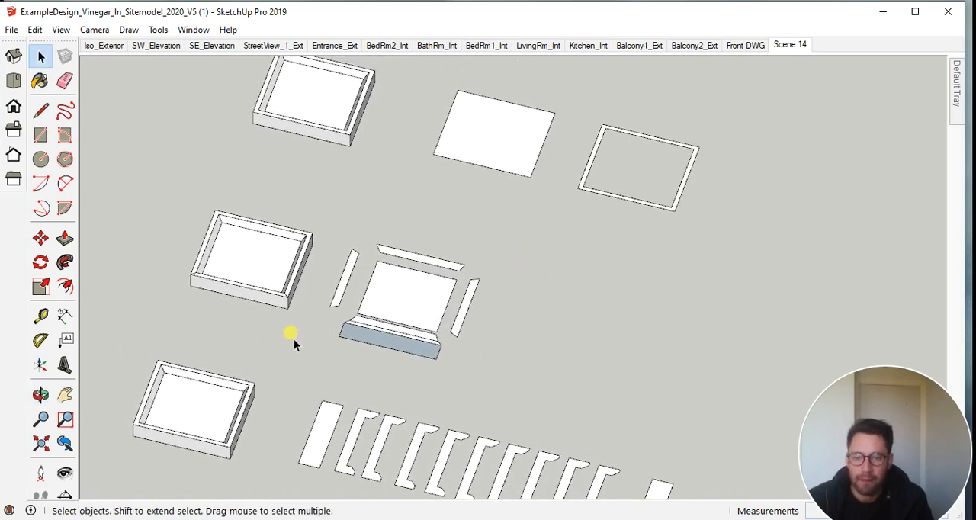
pyautogui.moveTo(524, 366); pyautogui.dragTo(564, 363, button='middle')
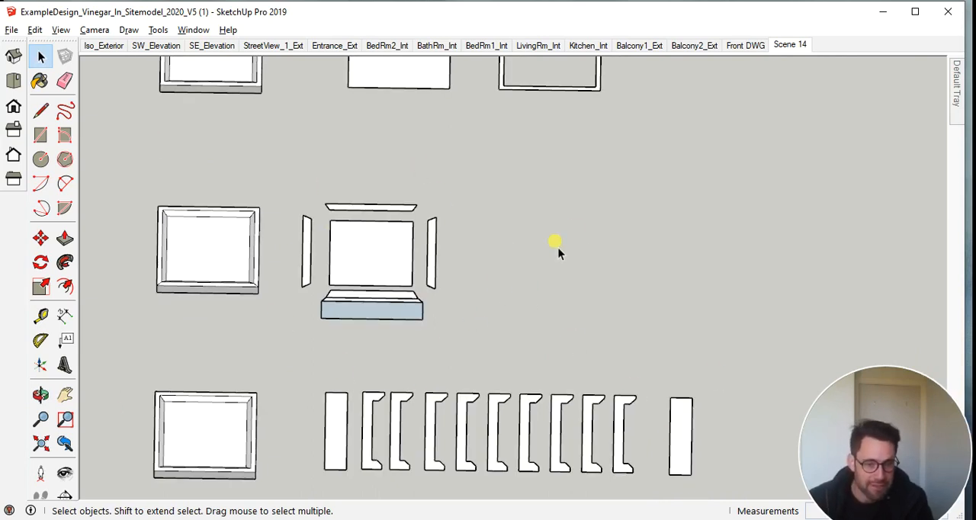
pyautogui.keyDown('shift'); pyautogui.moveTo(589, 218); pyautogui.dragTo(588, 396, button='middle'); pyautogui.keyUp('shift')
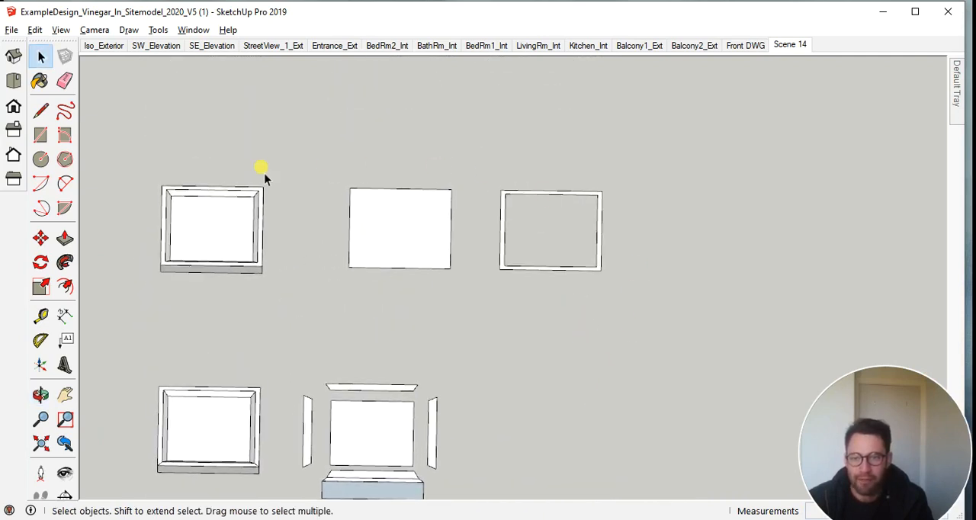
pyautogui.scroll(-2, 510, 292)
pyautogui.moveTo(559, 330); pyautogui.dragTo(555, 241, button='middle')
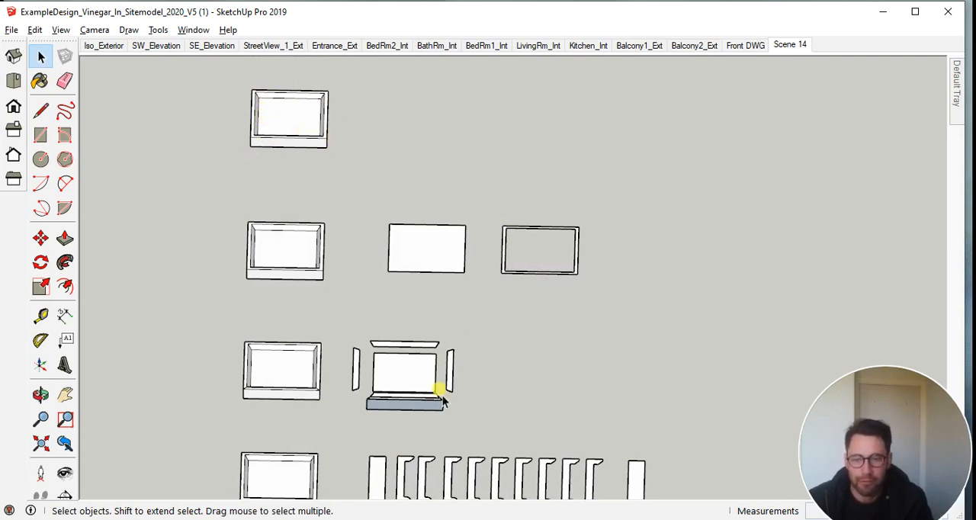
pyautogui.scroll(3, 392, 441)
pyautogui.moveTo(389, 434); pyautogui.dragTo(284, 381, button='middle')
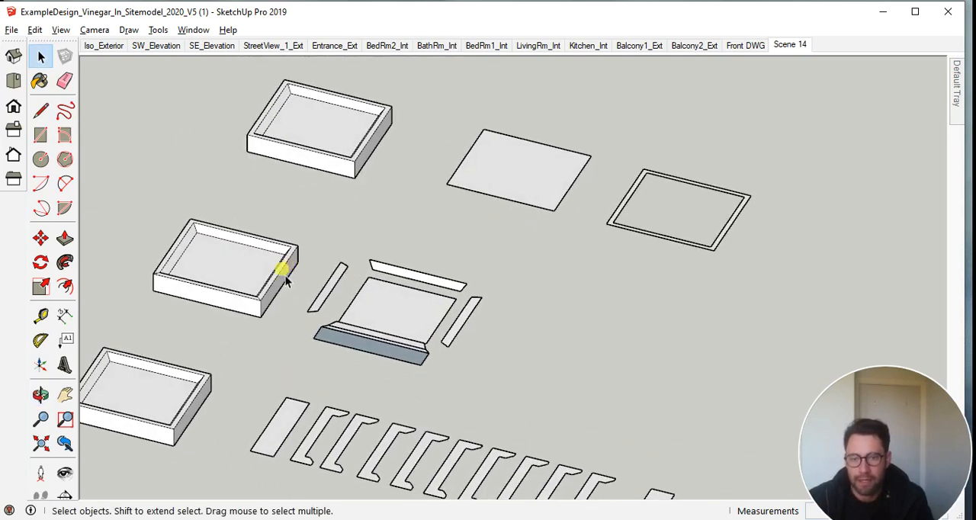
# Erase the extra fold line running along the front flap of the unfolded window box, keeping the flap's outer edges
pyautogui.moveTo(392, 306)
pyautogui.mouseDown(button='middle')
pyautogui.moveTo(381, 349)
pyautogui.moveTo(383, 320)
pyautogui.mouseUp(button='middle')
pyautogui.scroll(3, 372, 341)
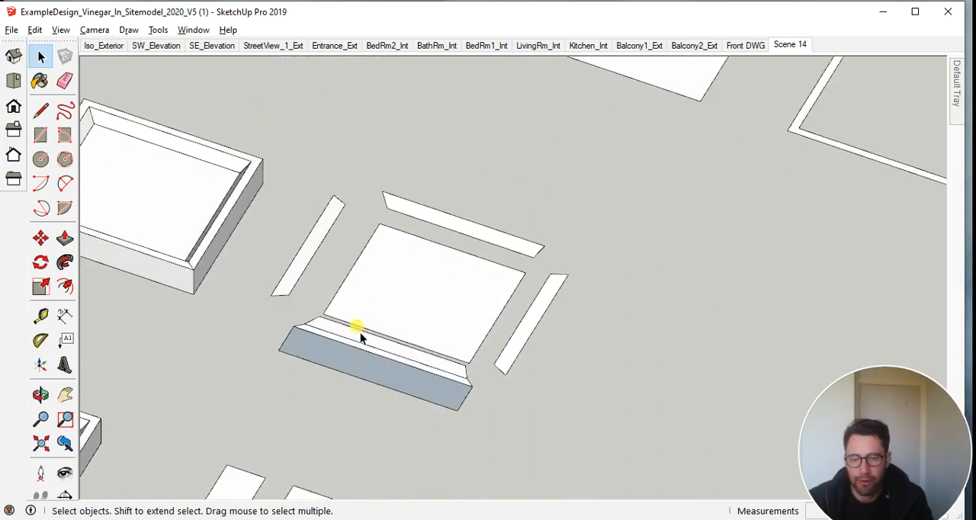
pyautogui.press('e')
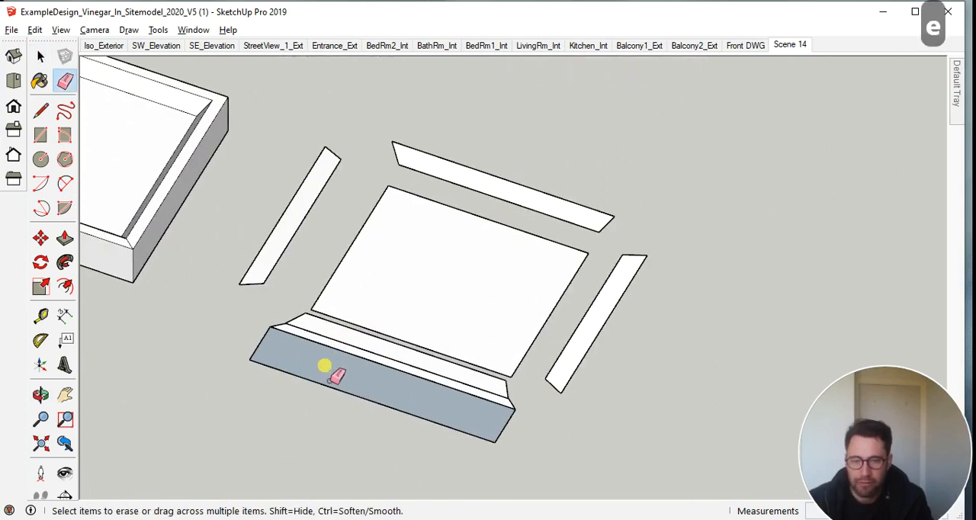
pyautogui.click(355, 372)
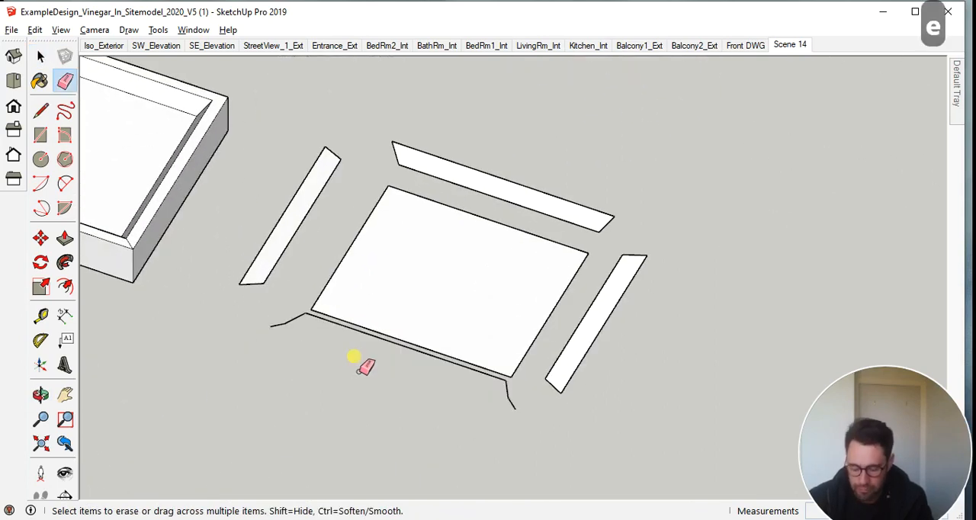
pyautogui.hotkey('ctrl', 'z')
pyautogui.click(359, 349)
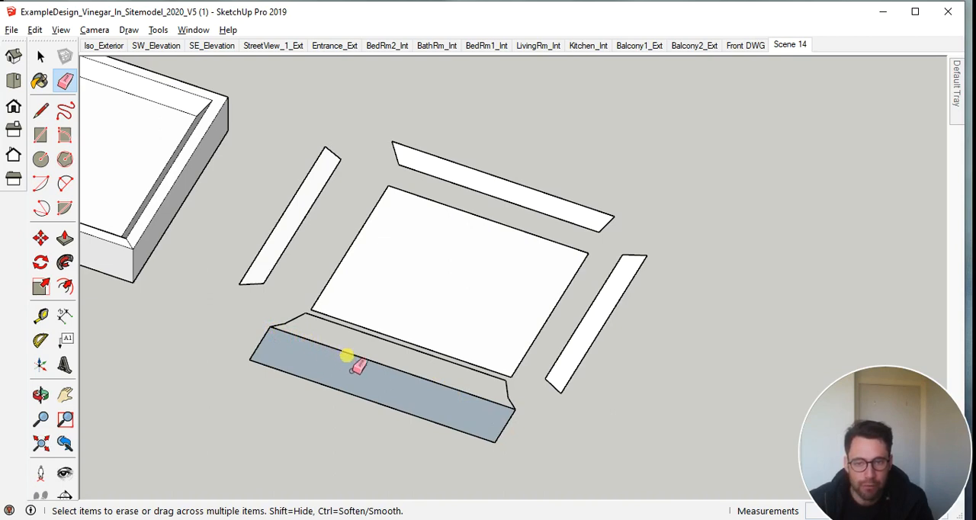
# Compare the unfolded window-box panels with the neighbouring window box made from a flat back sheet and a rectangular frame
pyautogui.scroll(-5, 432, 322)
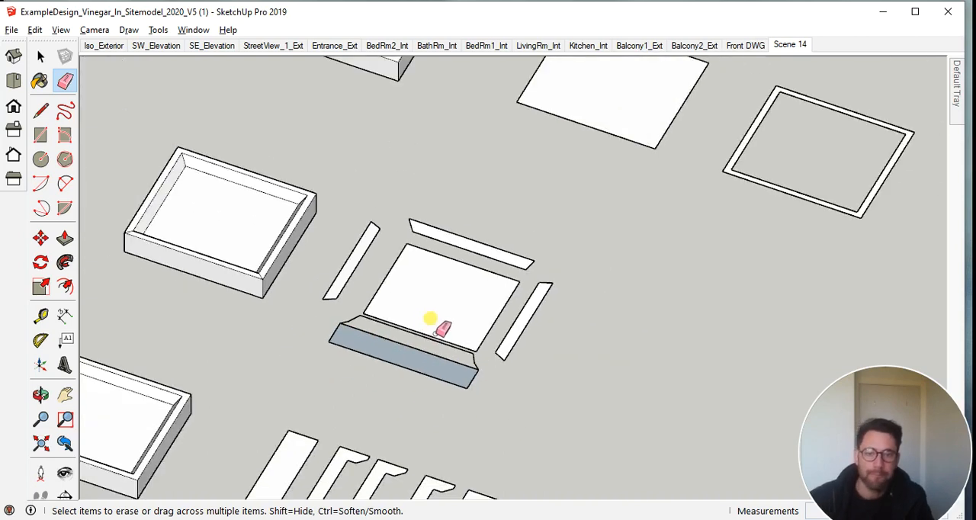
pyautogui.moveTo(549, 414); pyautogui.dragTo(588, 382, button='middle')
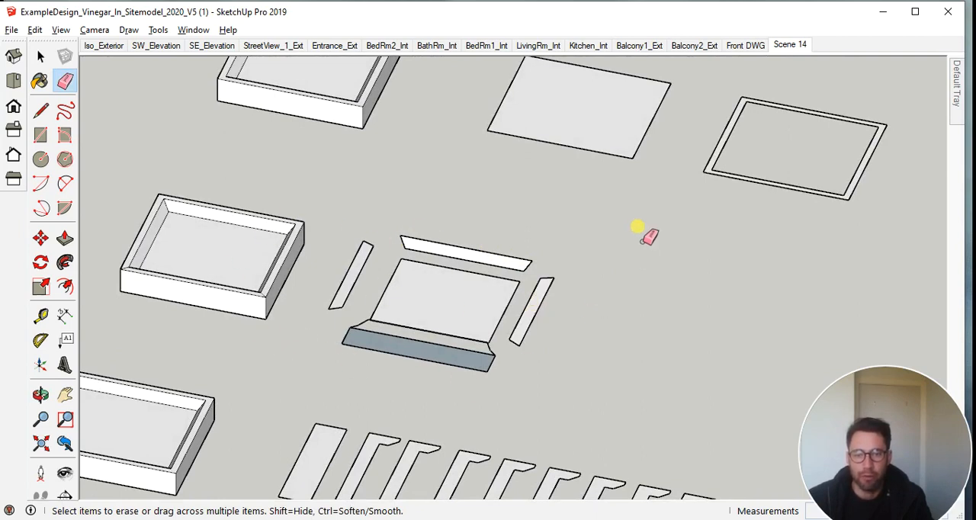
pyautogui.scroll(-3, 640, 232)
pyautogui.moveTo(640, 232)
pyautogui.mouseDown(button='middle')
pyautogui.moveTo(651, 233)
pyautogui.moveTo(526, 411)
pyautogui.moveTo(527, 398)
pyautogui.mouseUp(button='middle')
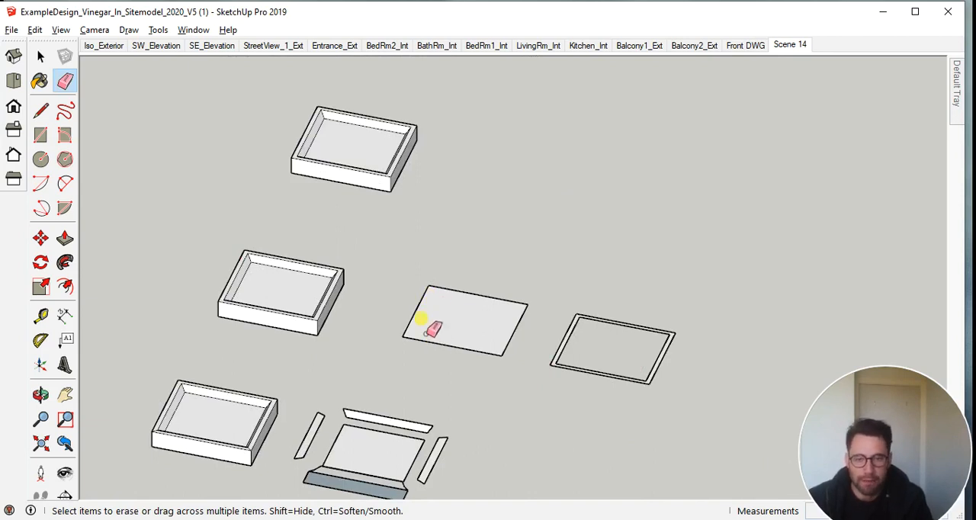
pyautogui.moveTo(349, 355); pyautogui.dragTo(327, 323, button='middle')
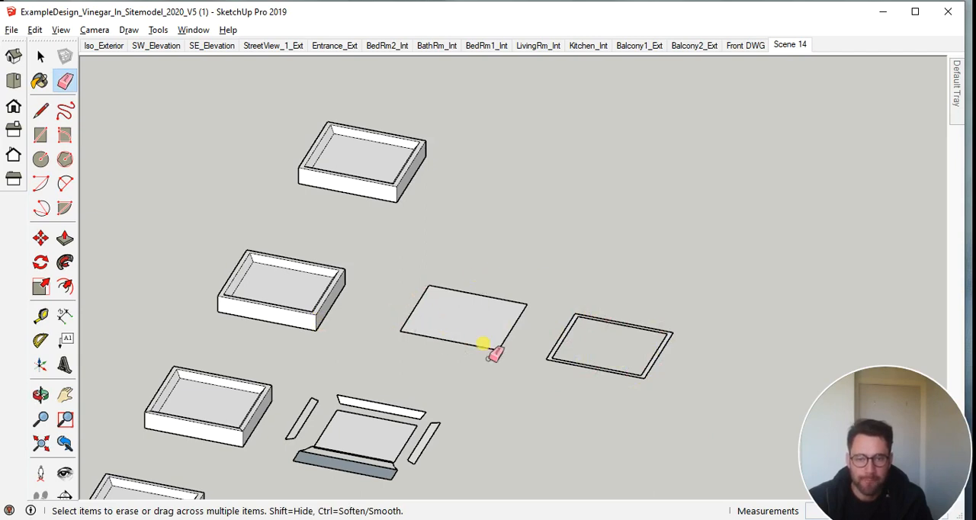
pyautogui.scroll(4, 265, 288)
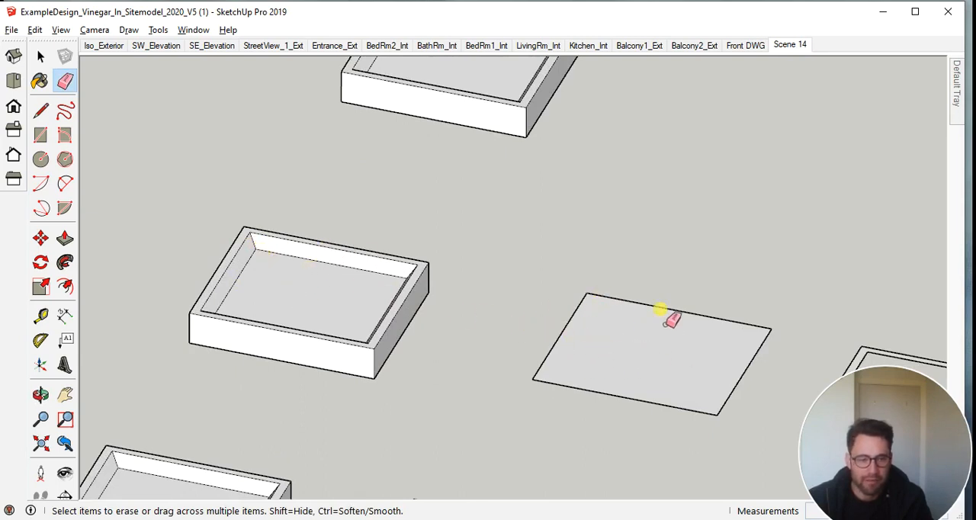
pyautogui.scroll(-2, 663, 314)
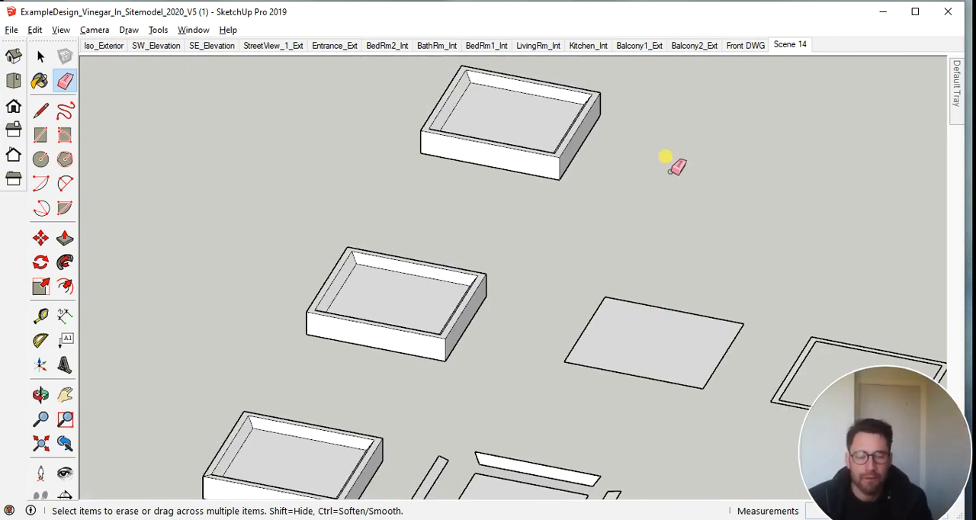
# Inspect the single window box in the back row, which has no separate parts beside it, from several angles
pyautogui.moveTo(667, 152); pyautogui.dragTo(507, 305, button='middle')
pyautogui.moveTo(447, 251)
pyautogui.mouseDown(button='middle')
pyautogui.moveTo(513, 384)
pyautogui.moveTo(500, 404)
pyautogui.mouseUp(button='middle')
pyautogui.scroll(5, 425, 237)
pyautogui.moveTo(465, 273); pyautogui.dragTo(457, 220, button='middle')
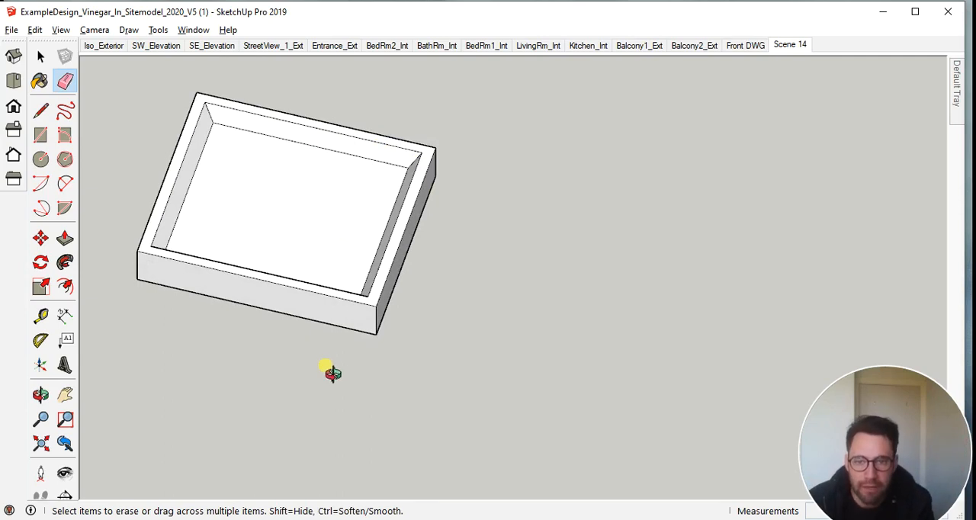
pyautogui.moveTo(322, 366)
pyautogui.mouseDown(button='middle')
pyautogui.moveTo(320, 322)
pyautogui.moveTo(302, 341)
pyautogui.mouseUp(button='middle')
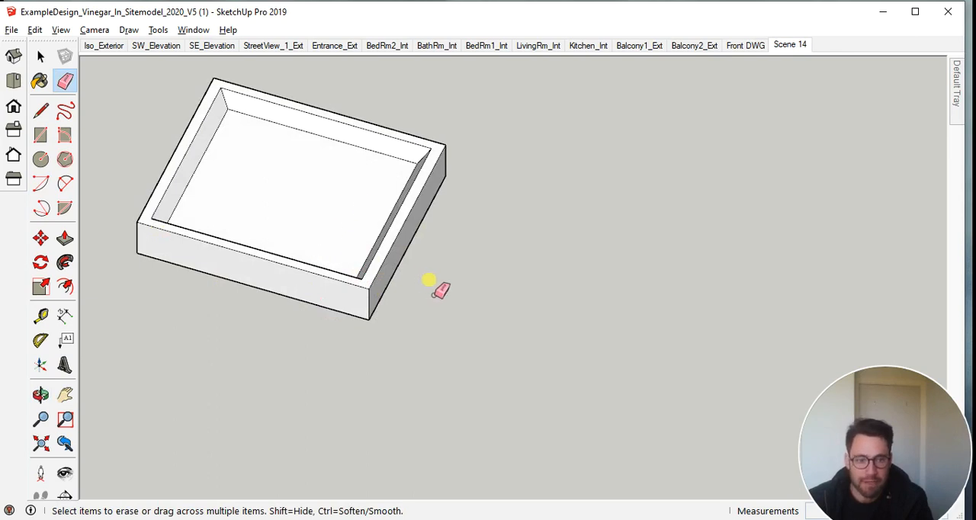
pyautogui.scroll(-2, 430, 281)
pyautogui.scroll(-3, 430, 281)
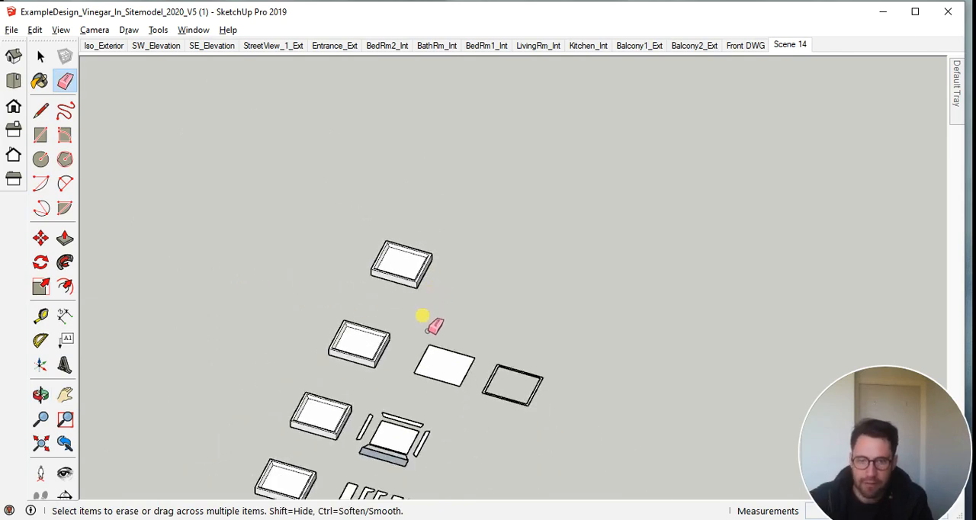
# Review the whole layout of the building, window boxes, flat slabs, balustrade strips and elevations from above and at an angle
pyautogui.press('space')
pyautogui.moveTo(530, 338)
pyautogui.mouseDown(button='middle')
pyautogui.moveTo(584, 455)
pyautogui.moveTo(587, 366)
pyautogui.moveTo(610, 389)
pyautogui.mouseUp(button='middle')
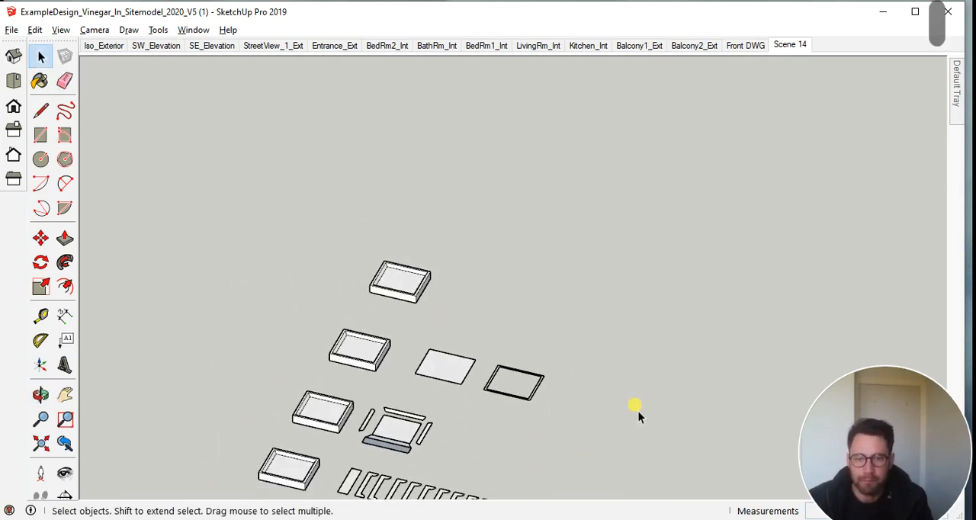
pyautogui.scroll(-4, 639, 429)
pyautogui.moveTo(639, 429)
pyautogui.mouseDown(button='middle')
pyautogui.moveTo(392, 268)
pyautogui.moveTo(379, 279)
pyautogui.moveTo(483, 362)
pyautogui.moveTo(470, 429)
pyautogui.mouseUp(button='middle')
pyautogui.scroll(-4, 462, 349)
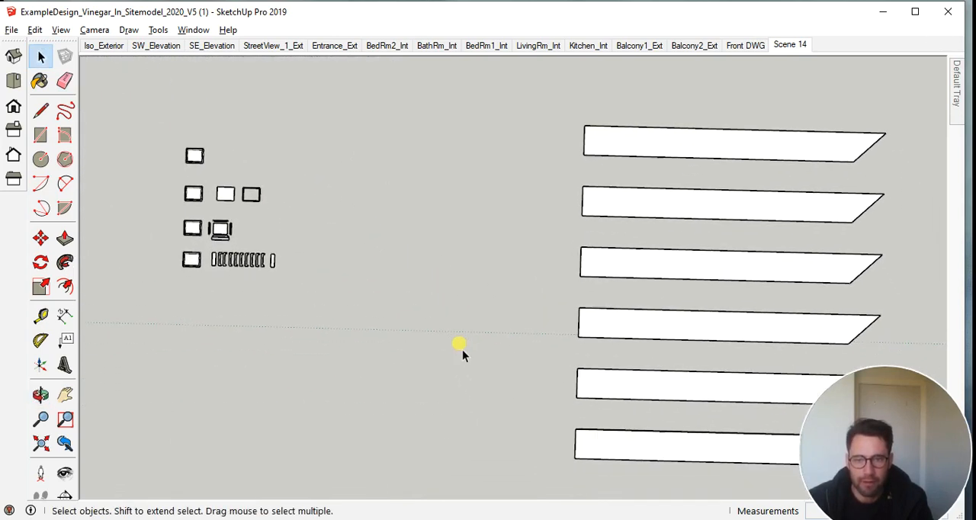
pyautogui.scroll(-3, 461, 345)
pyautogui.moveTo(473, 366)
pyautogui.mouseDown(button='middle')
pyautogui.moveTo(475, 331)
pyautogui.moveTo(520, 394)
pyautogui.mouseUp(button='middle')
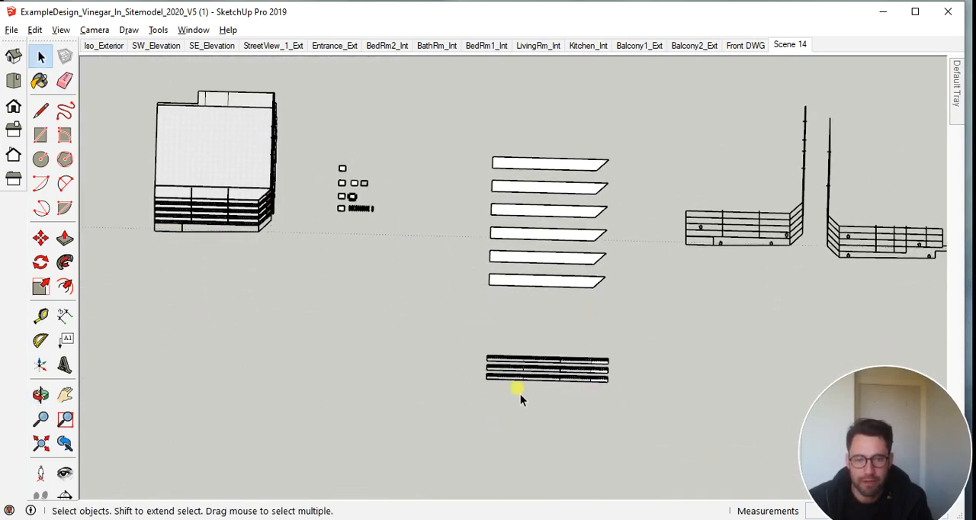
pyautogui.moveTo(442, 358)
pyautogui.mouseDown(button='middle')
pyautogui.moveTo(381, 209)
pyautogui.moveTo(244, 182)
pyautogui.mouseUp(button='middle')
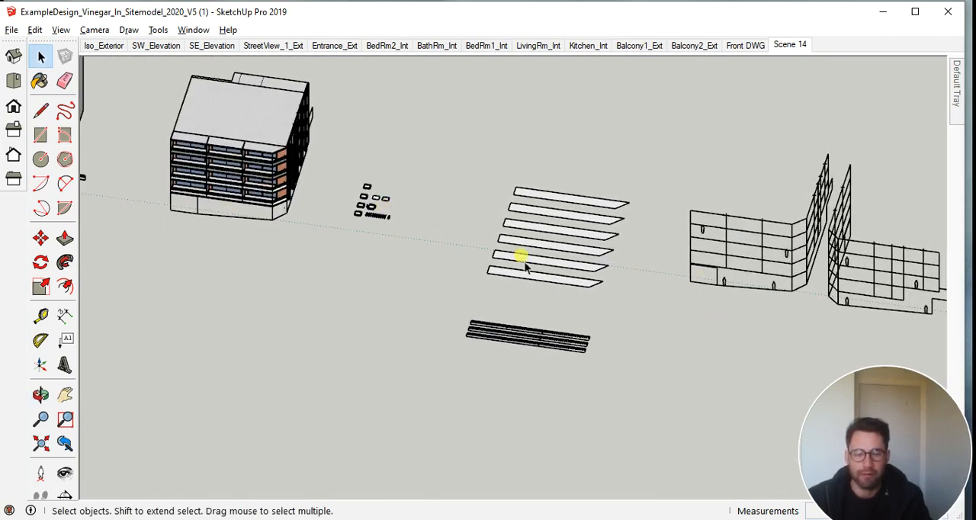